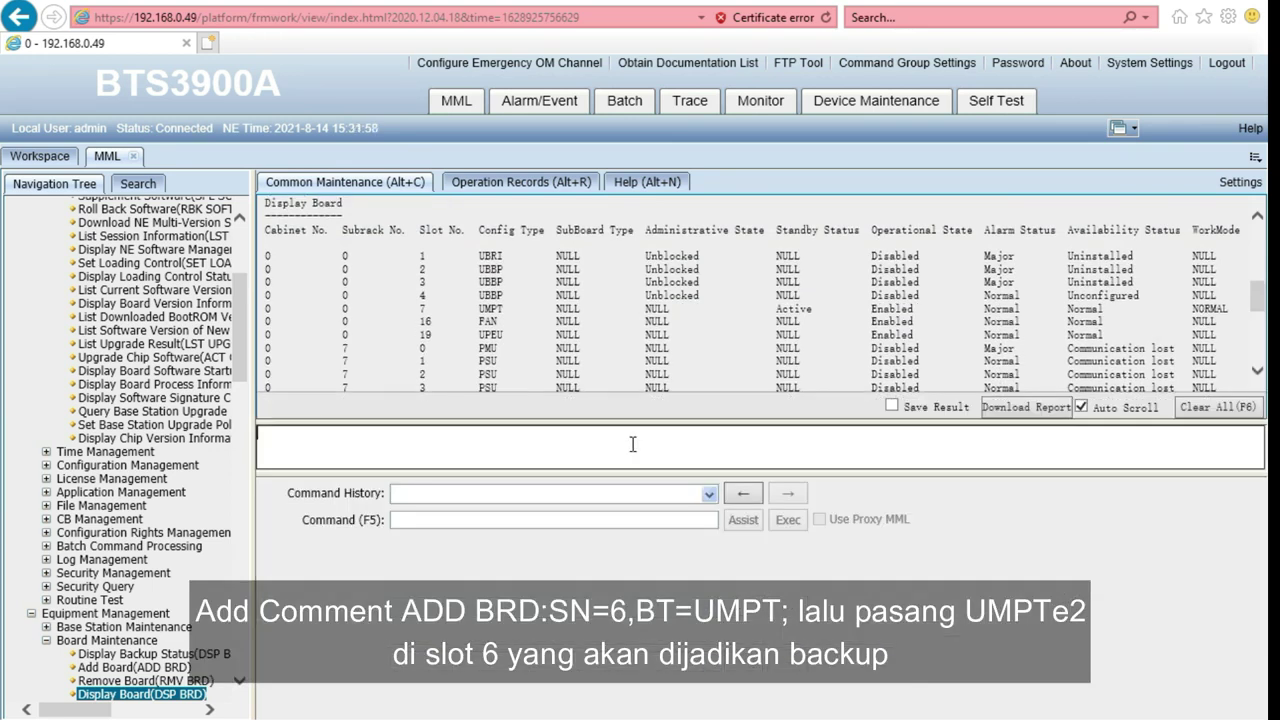
Execute ADD BRD:SN=6,BT=UMPT and confirm the risk warning, getting RETCODE = 0
text(ADD BRD:SN=6,BT=UMPT;)
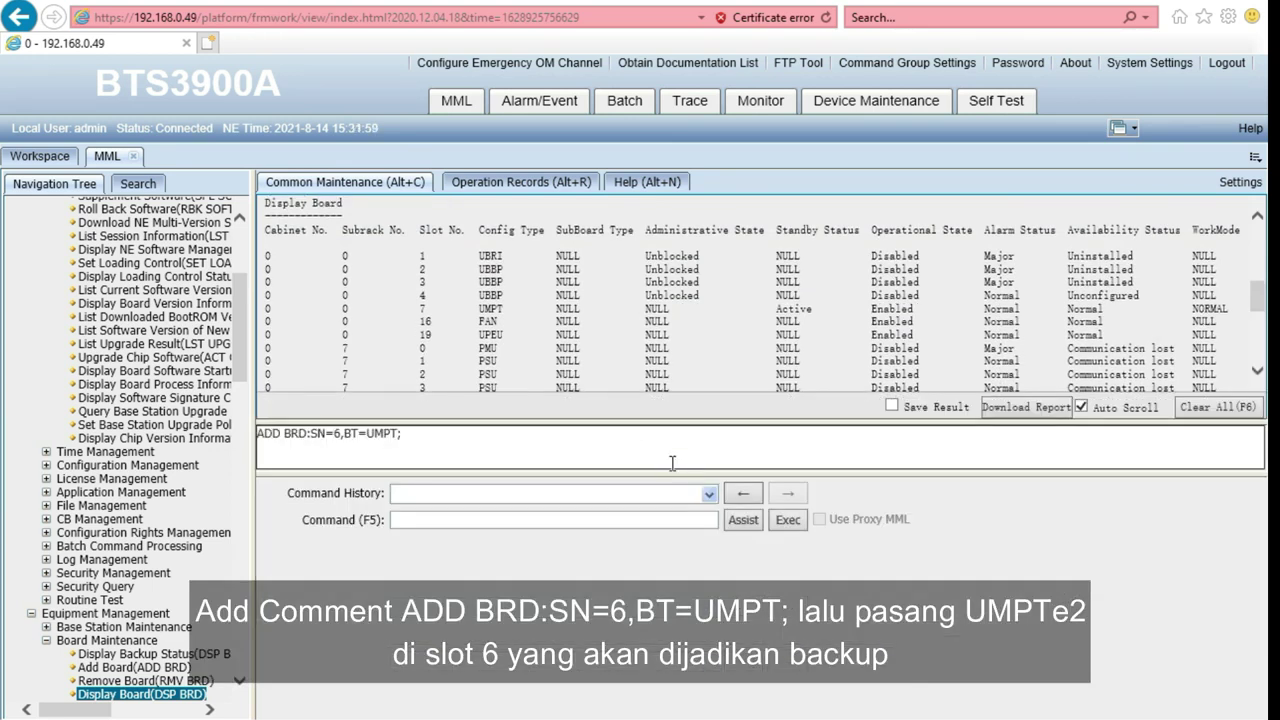
click(791, 524)
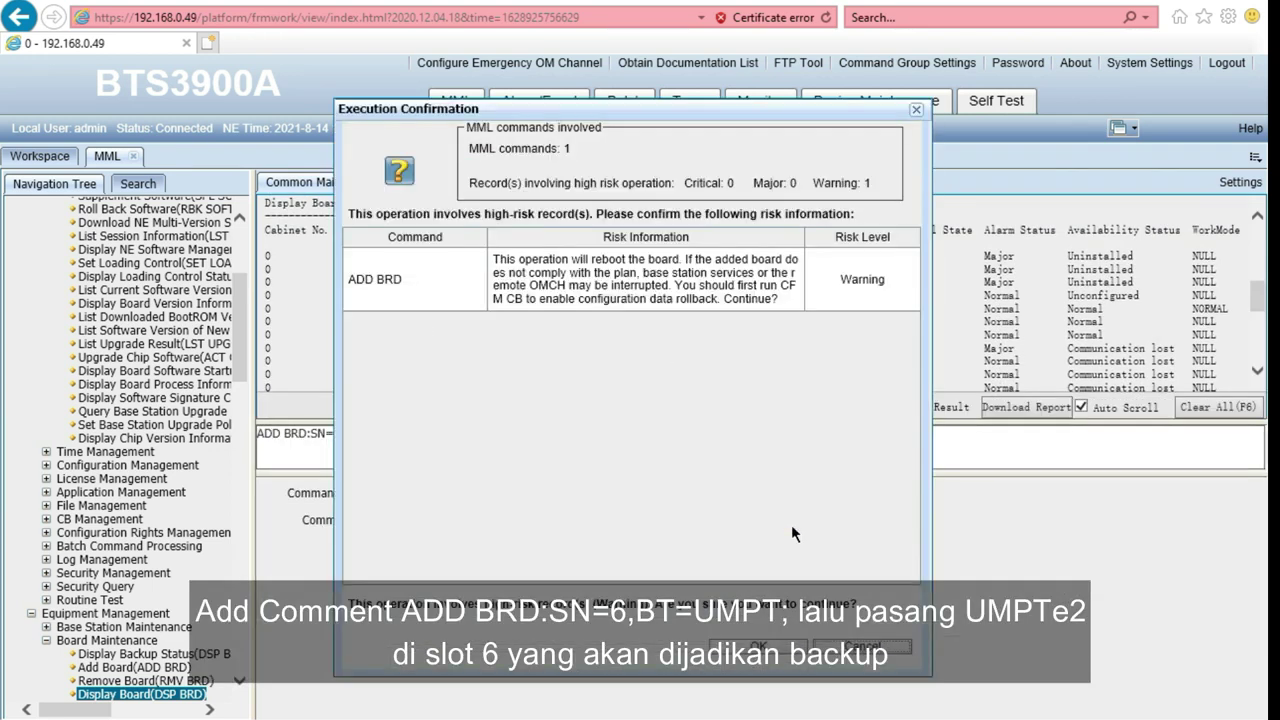
click(757, 652)
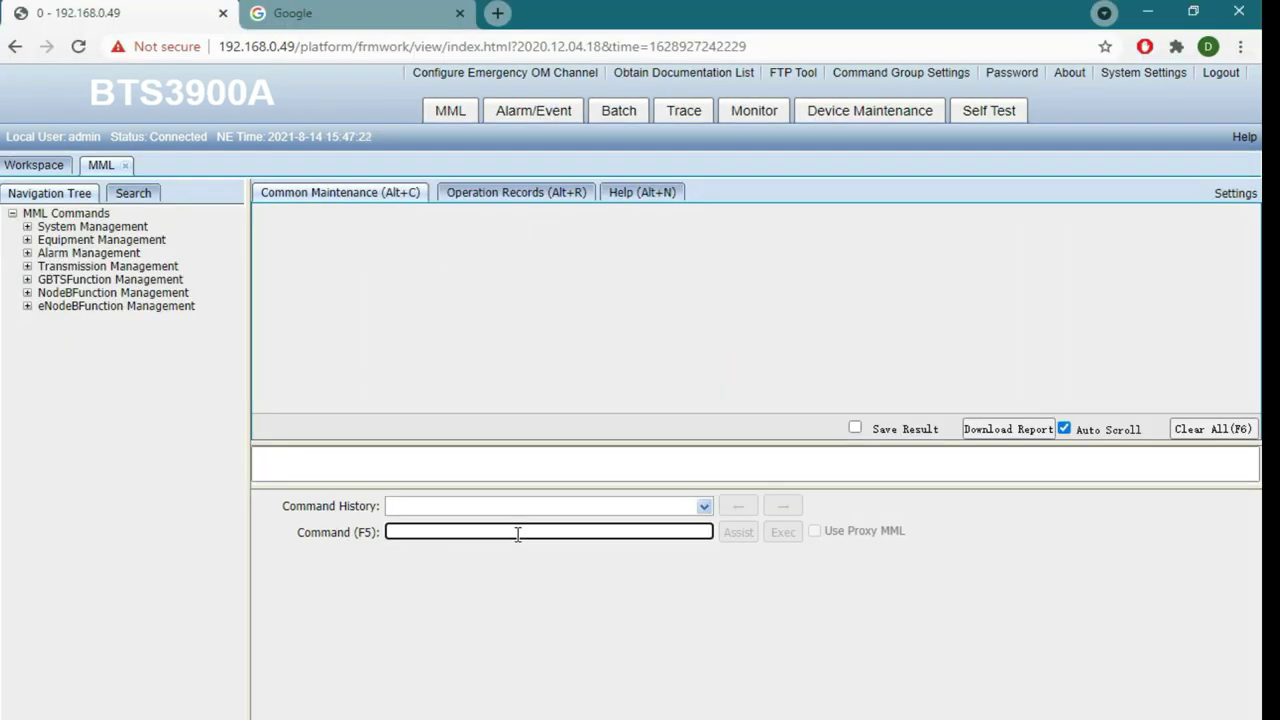
Run DSP BRD to list the installed boards
text(DS)
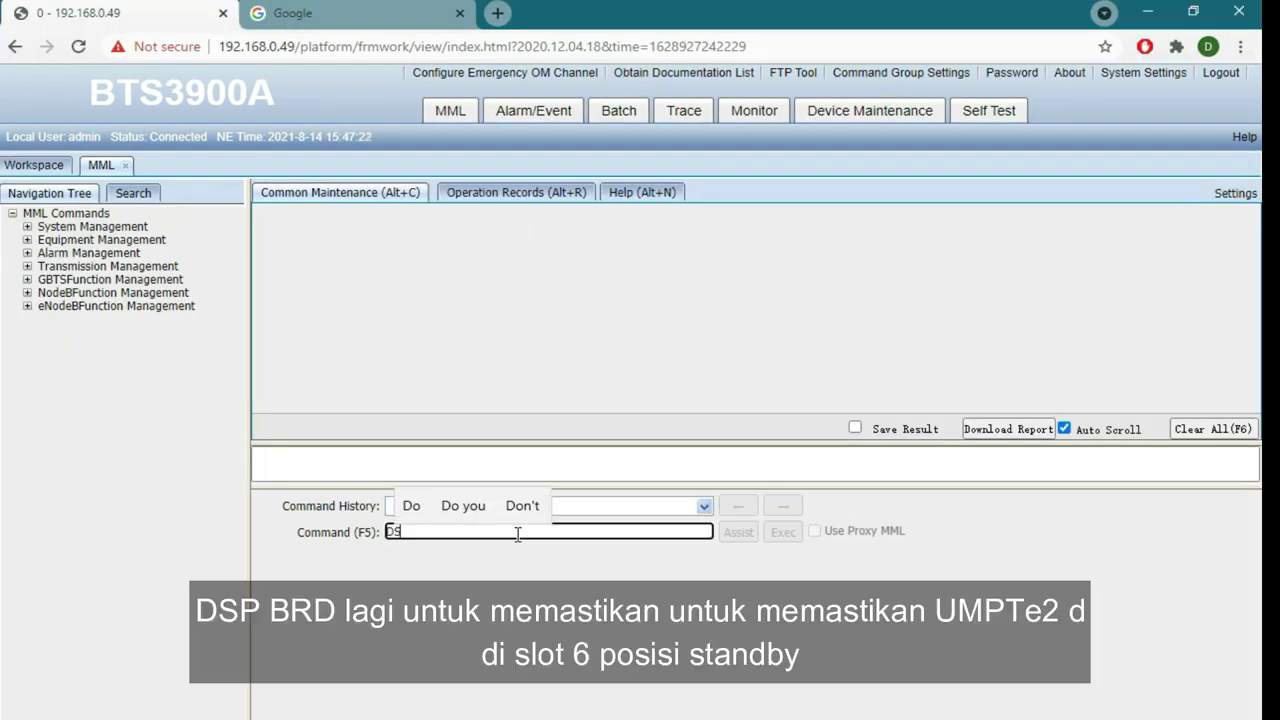
text(P BRD)
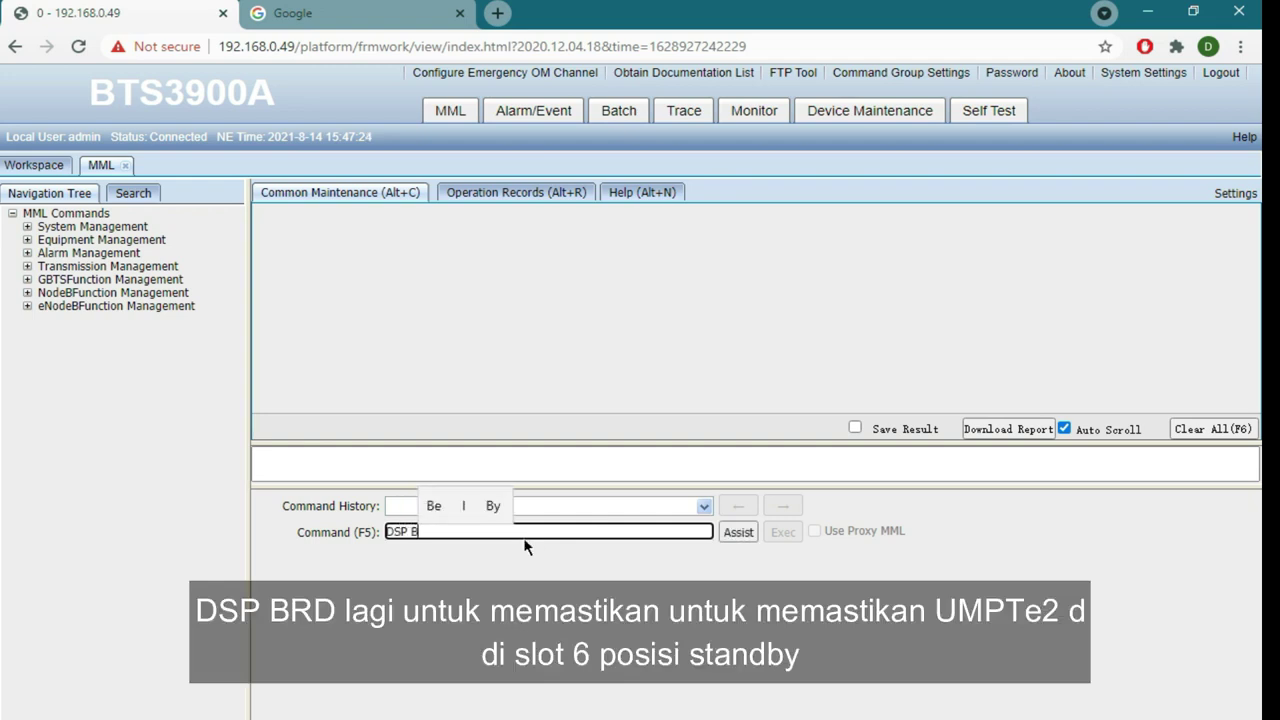
click(722, 531)
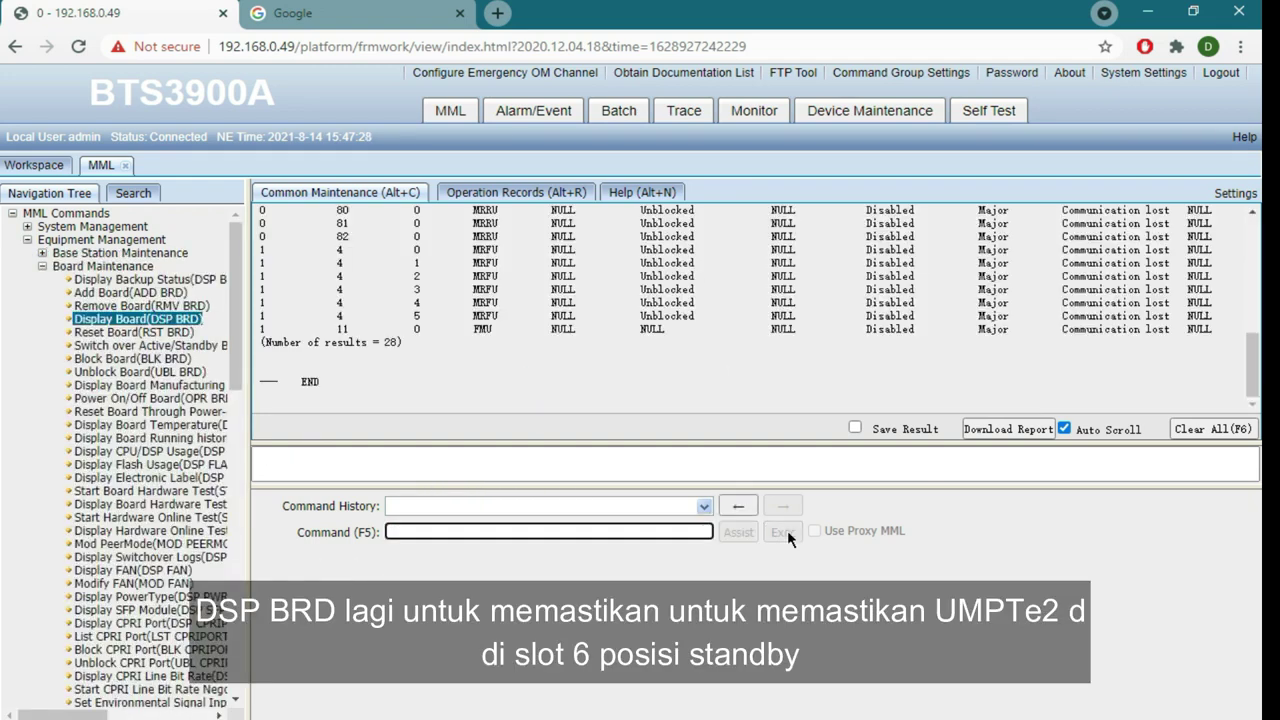
click(1082, 486)
Enlarge the output pane to show the Standby slot 6 UMPT beside Active slot 7
drag(1082, 486, 1097, 655)
drag(1094, 443, 1106, 624)
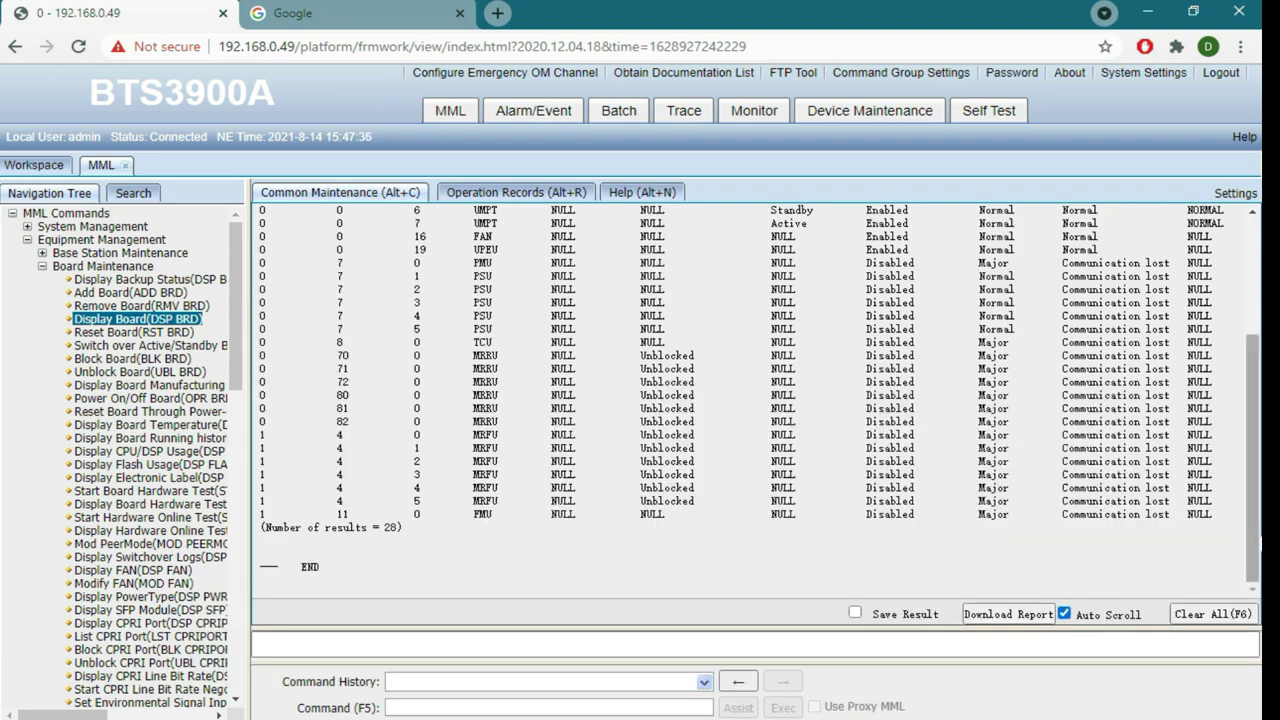
scroll(1258, 487, up, 1)
scroll(1258, 487, up, 2)
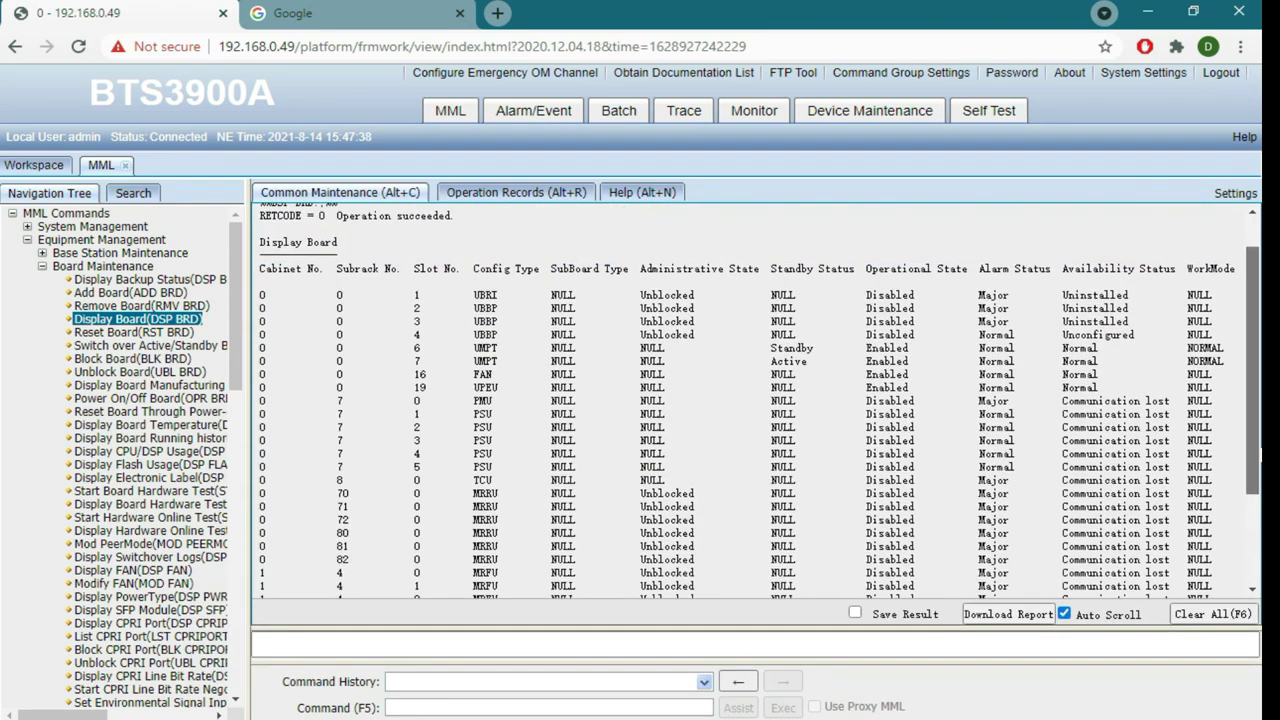
click(530, 707)
Run DSP BRDVER and bring up the UMPT rows with matching slot 6 and 7 versions
text(DS)
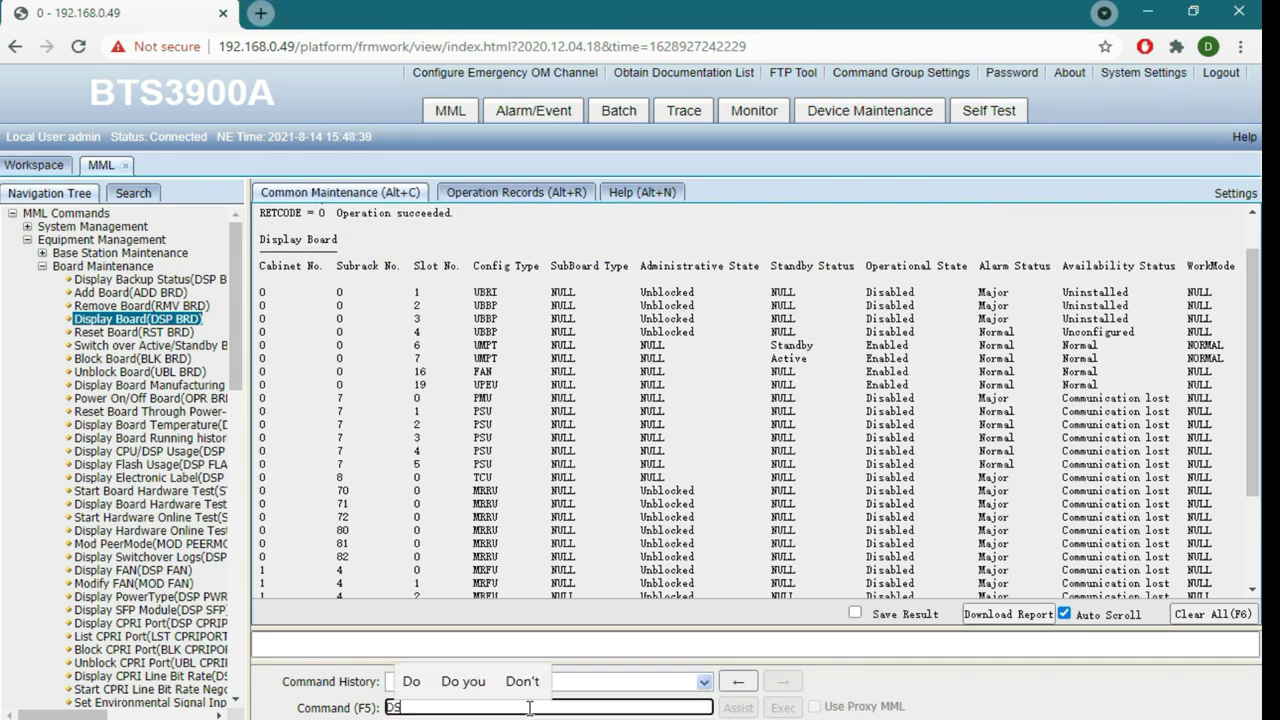
text(P BERD)
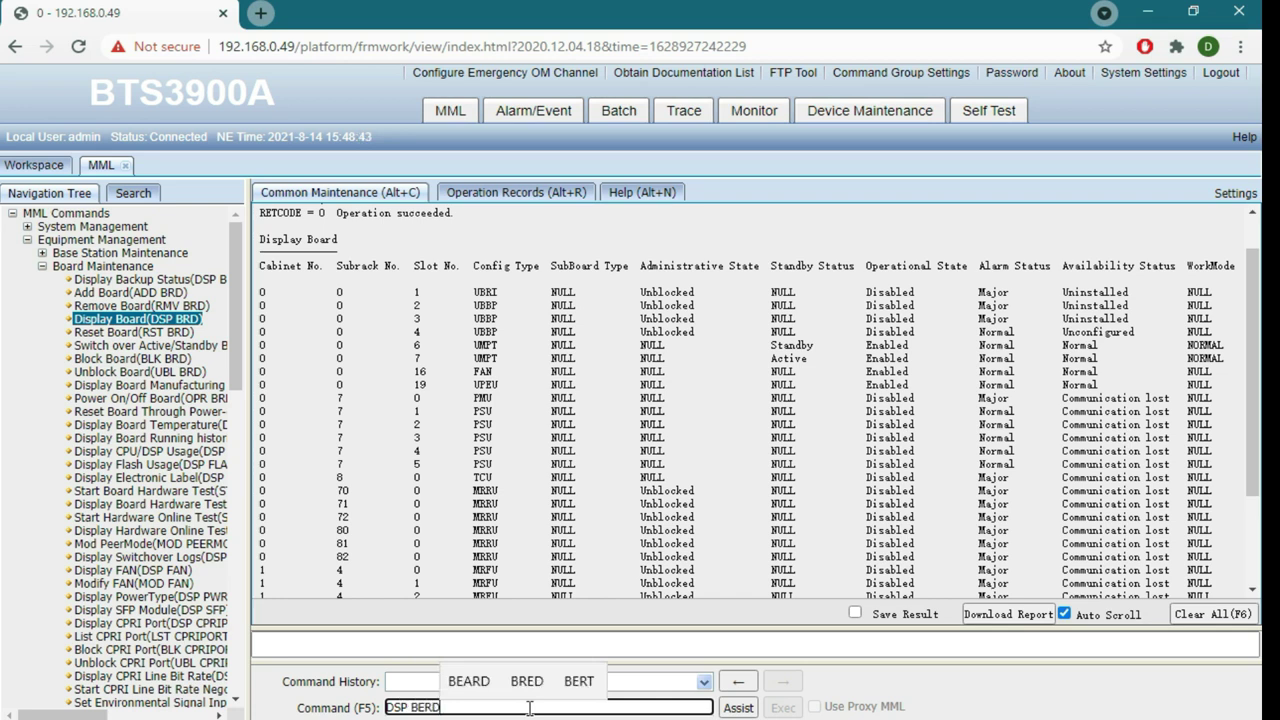
key(BackSpace)
key(BackSpace)
key(BackSpace)
text(RDVER)
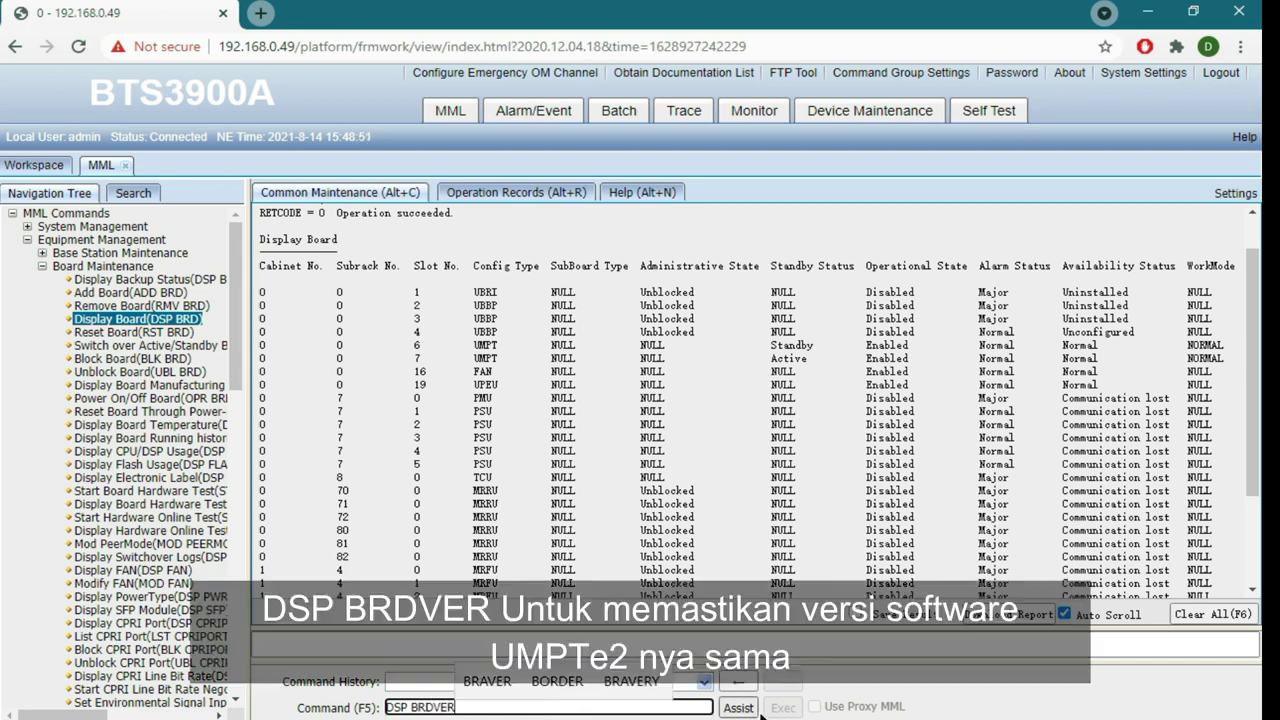
click(745, 710)
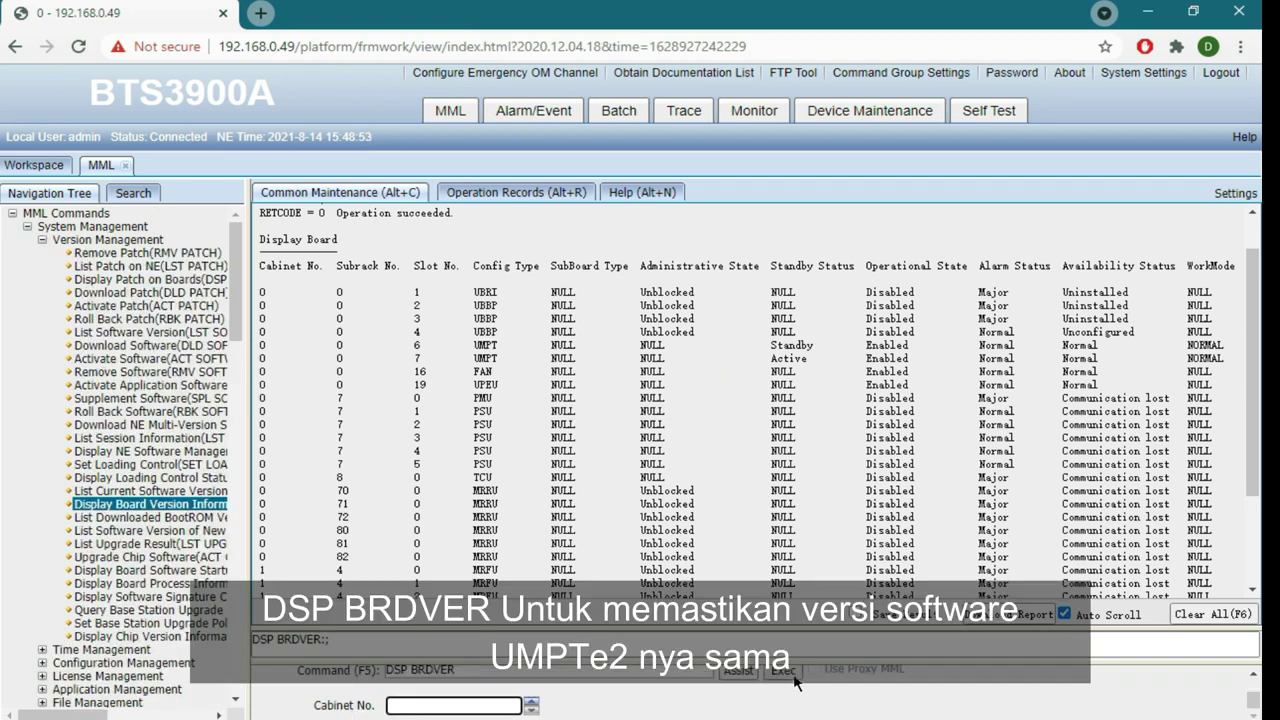
click(793, 674)
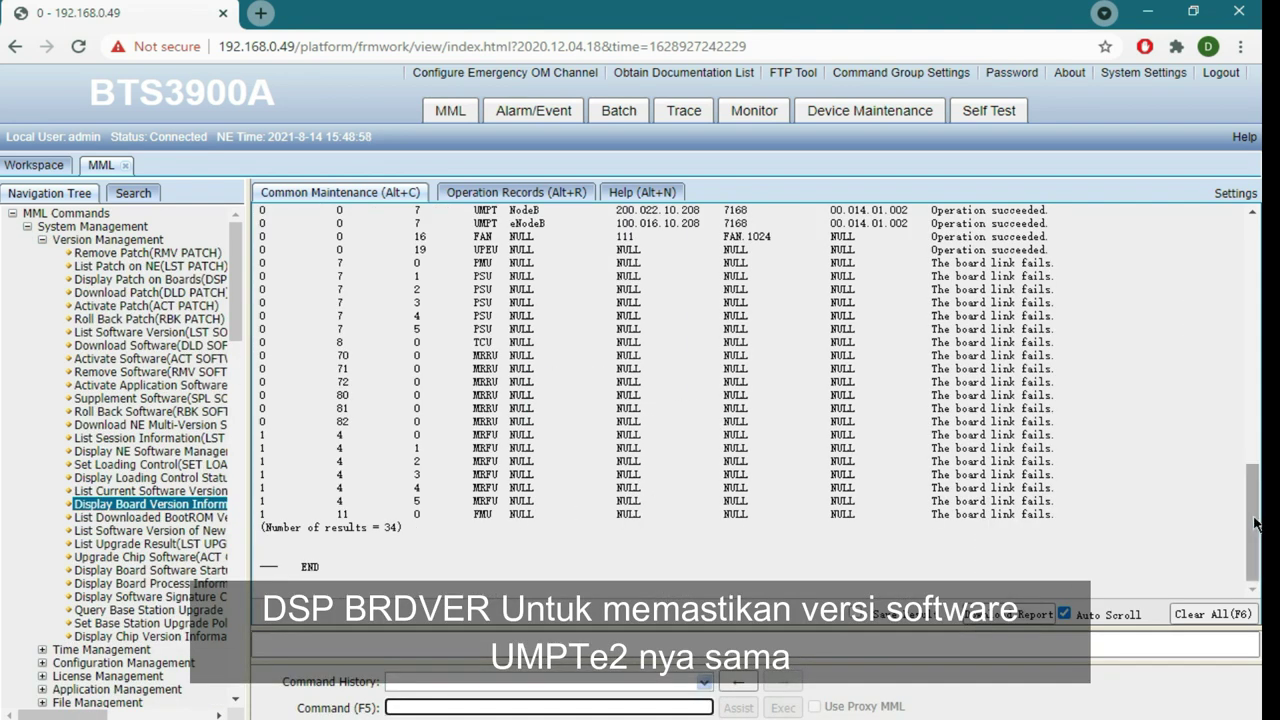
drag(1256, 525, 1261, 482)
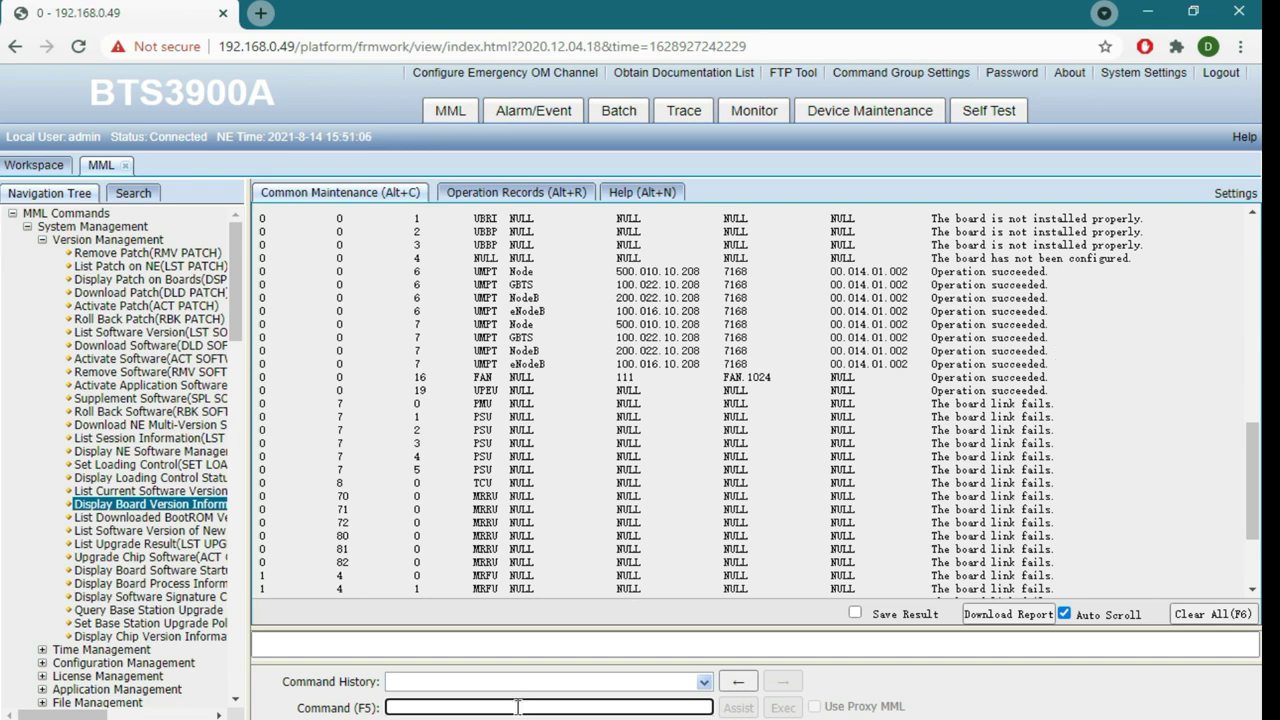
Run DSP BKPSTATUS for slot 6 and resize panes to read Initial Backup at 12%
text(DSP B)
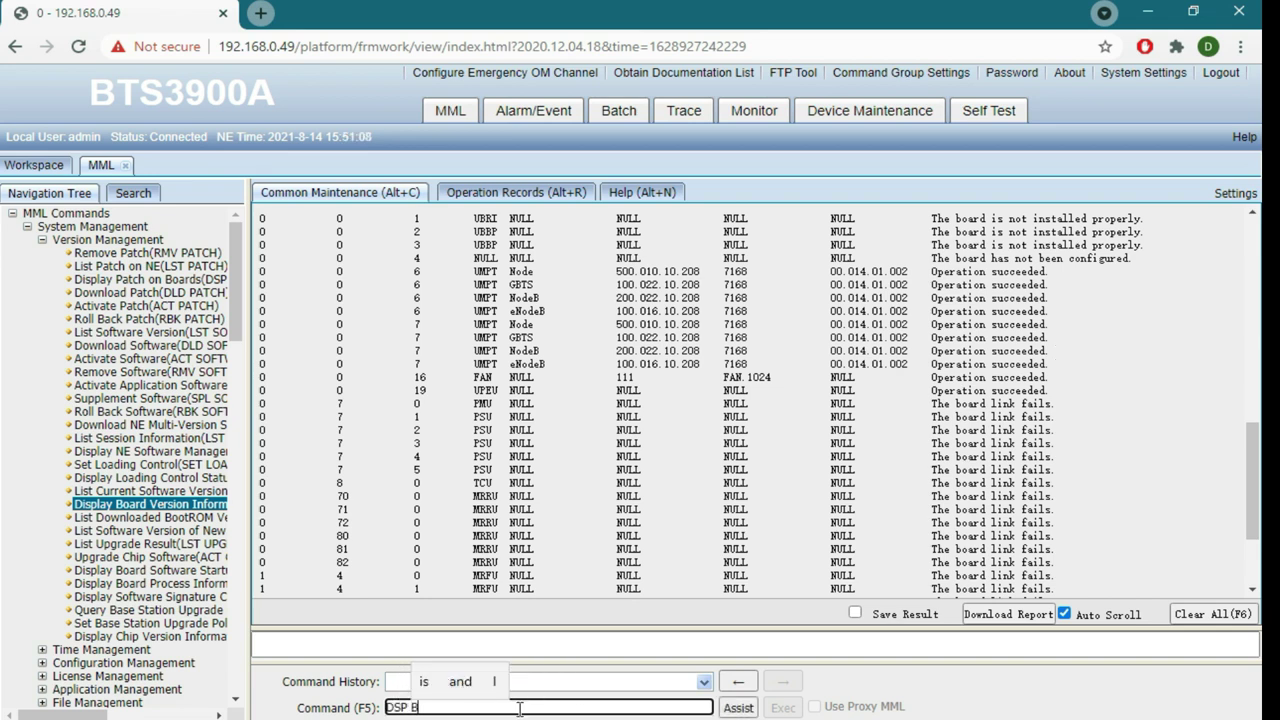
text(K)
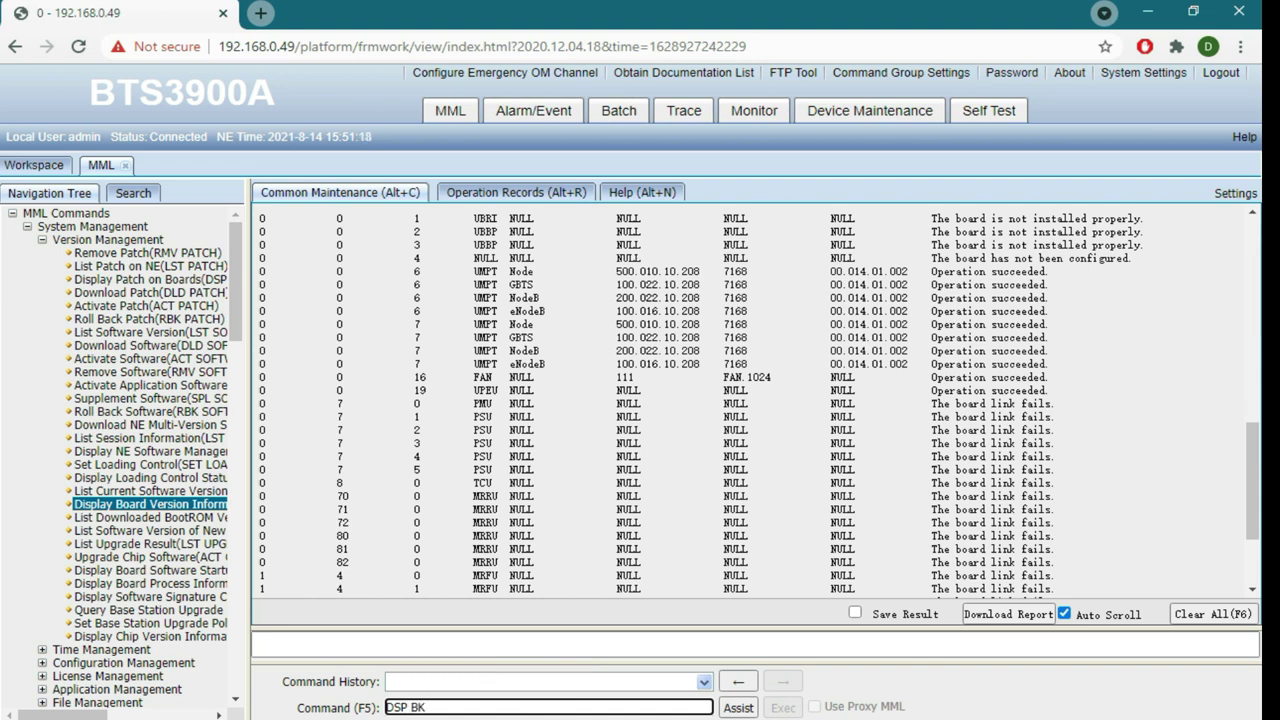
text(PSTATUS)
click(738, 710)
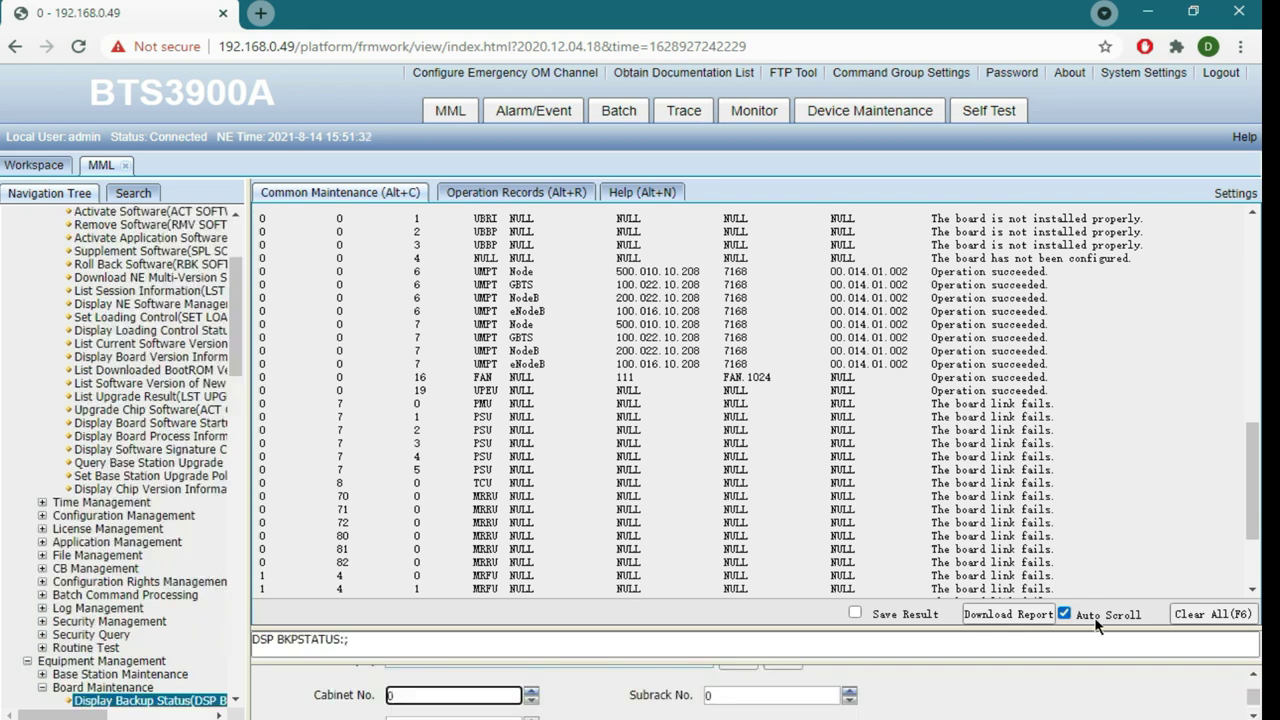
drag(1083, 630, 1120, 390)
drag(1090, 662, 1105, 441)
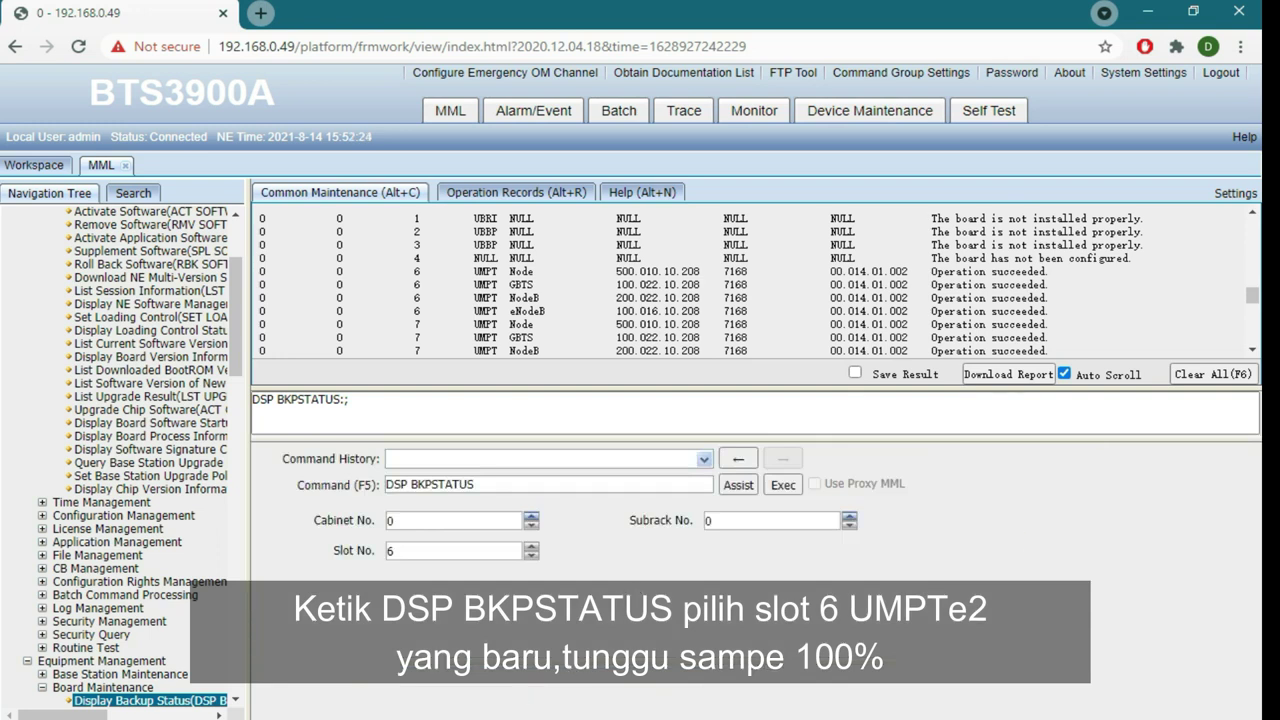
click(783, 485)
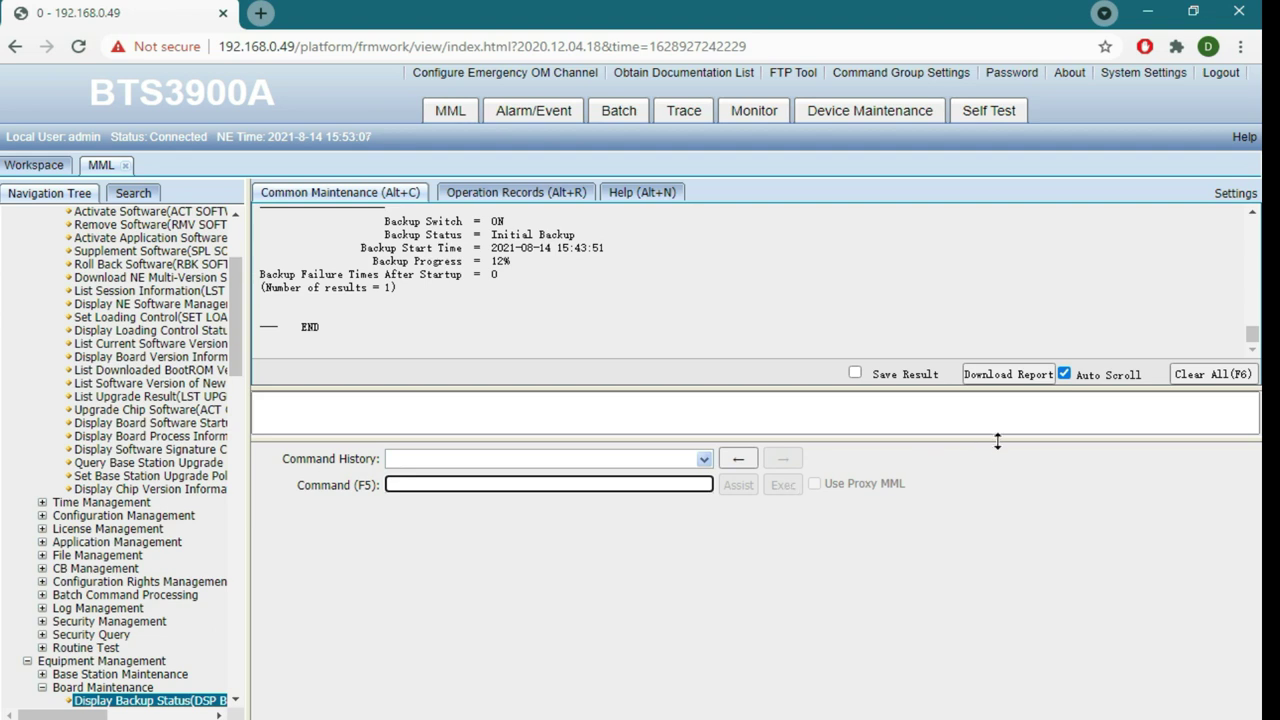
drag(997, 437, 997, 503)
drag(957, 392, 957, 470)
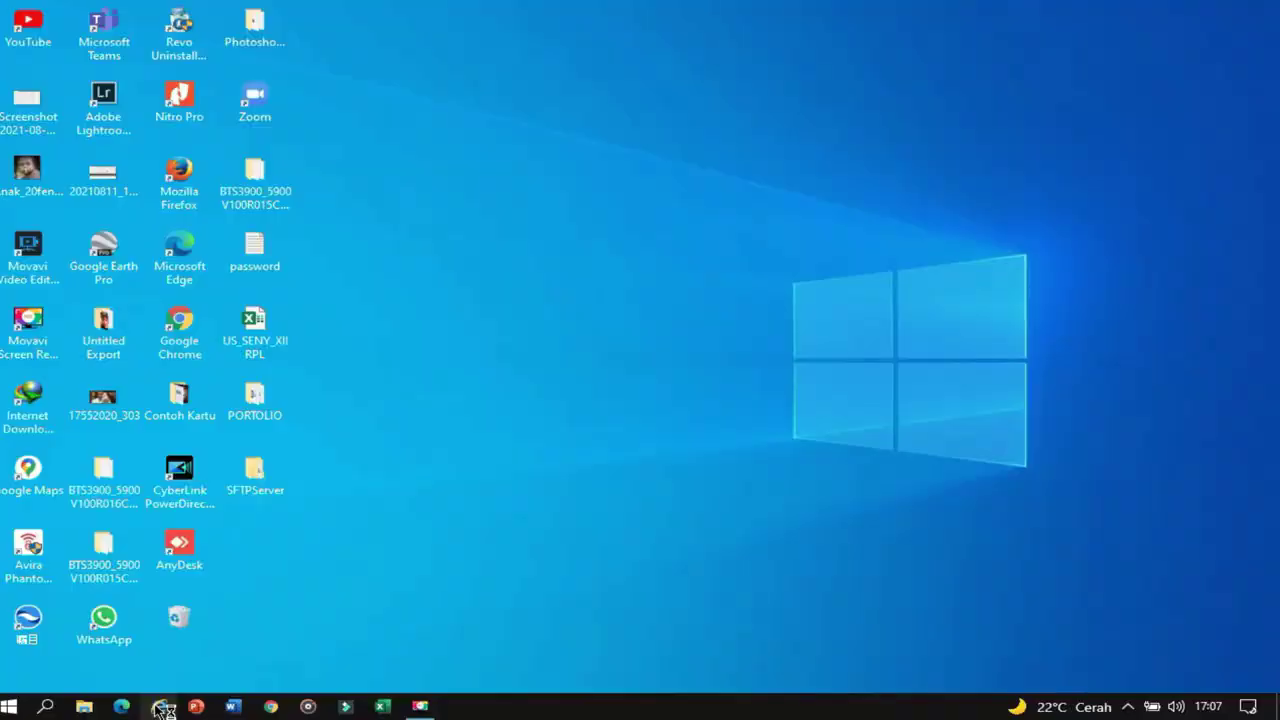
Browse to 192.168.0.49 in maximized Internet Explorer, continuing past the certificate warning
click(161, 709)
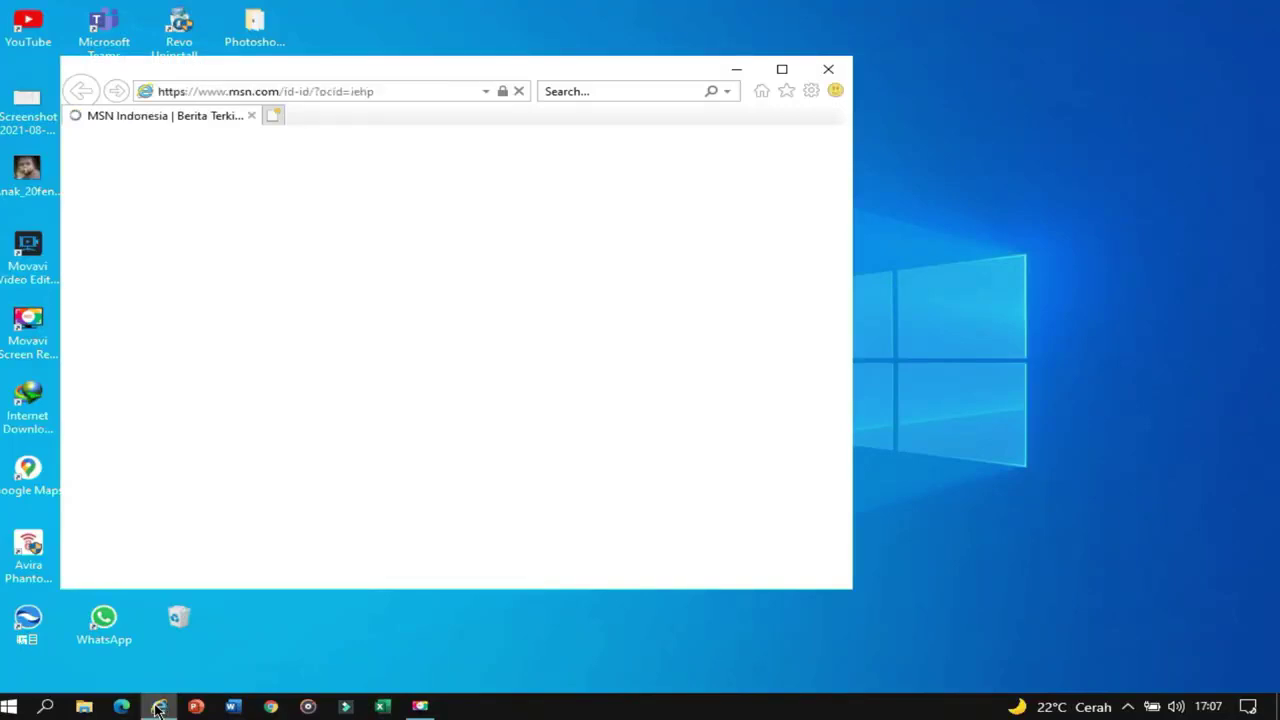
click(782, 68)
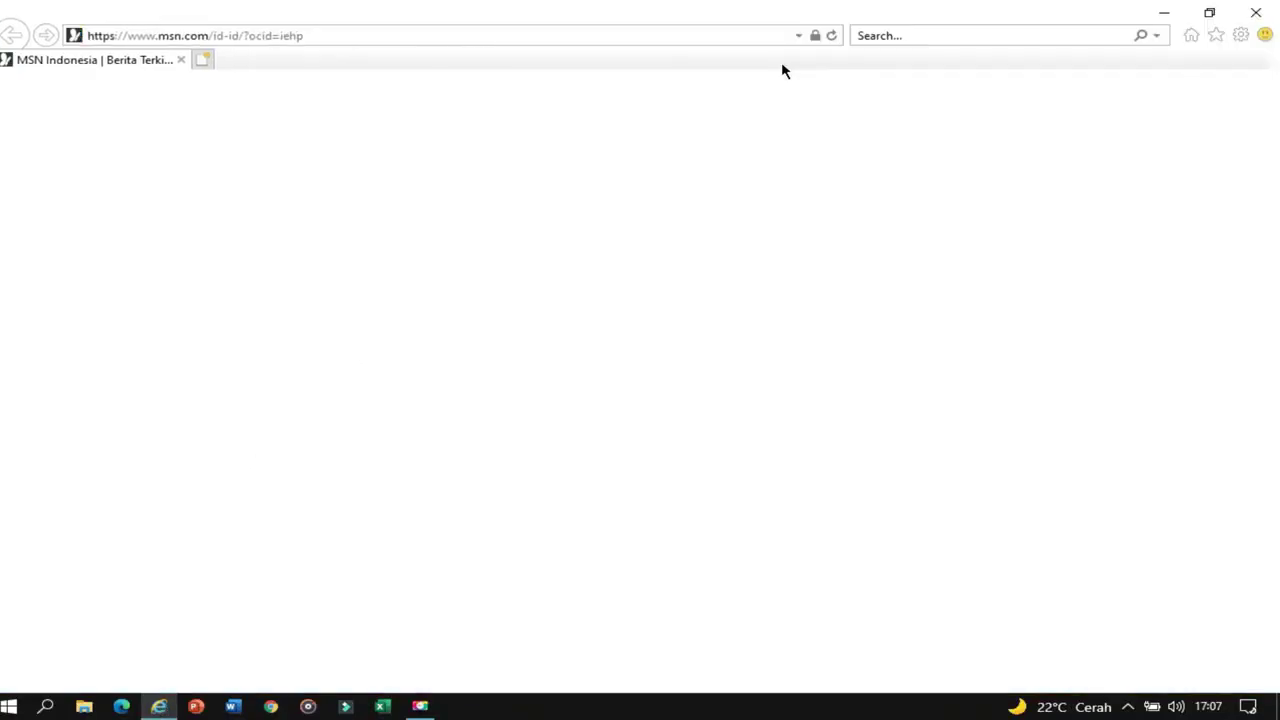
click(658, 35)
text(192.)
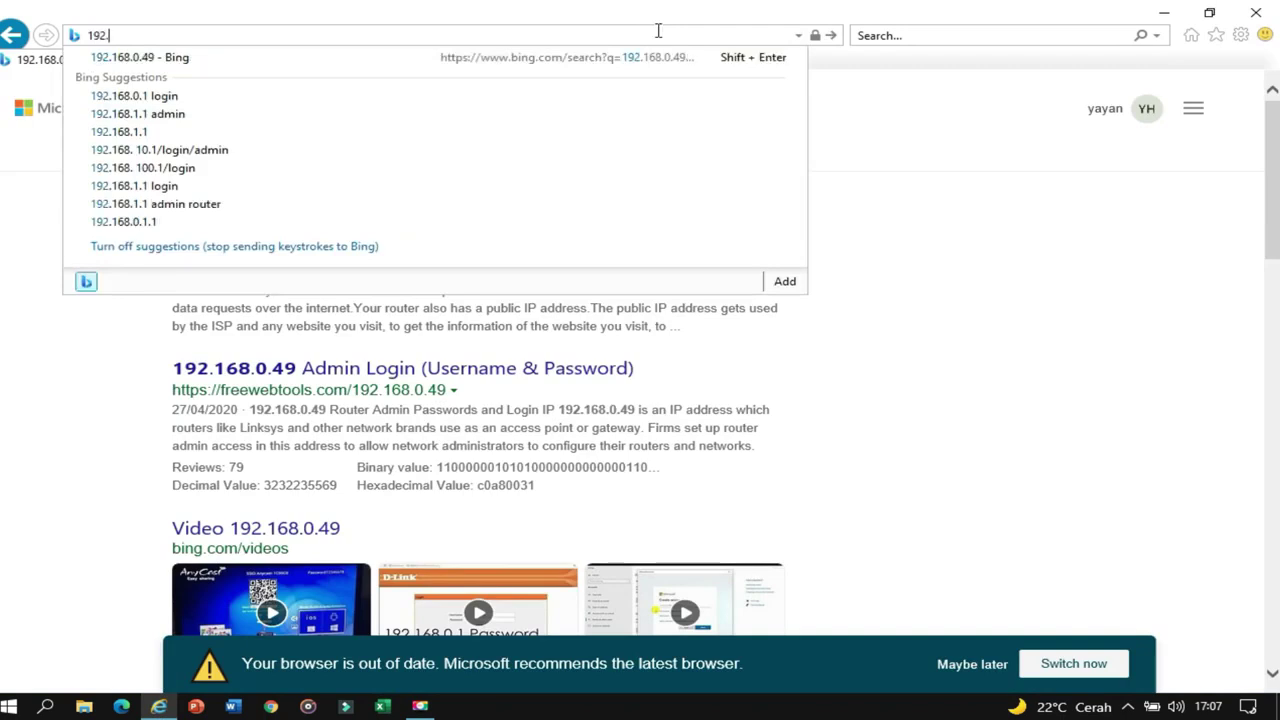
text(168.0)
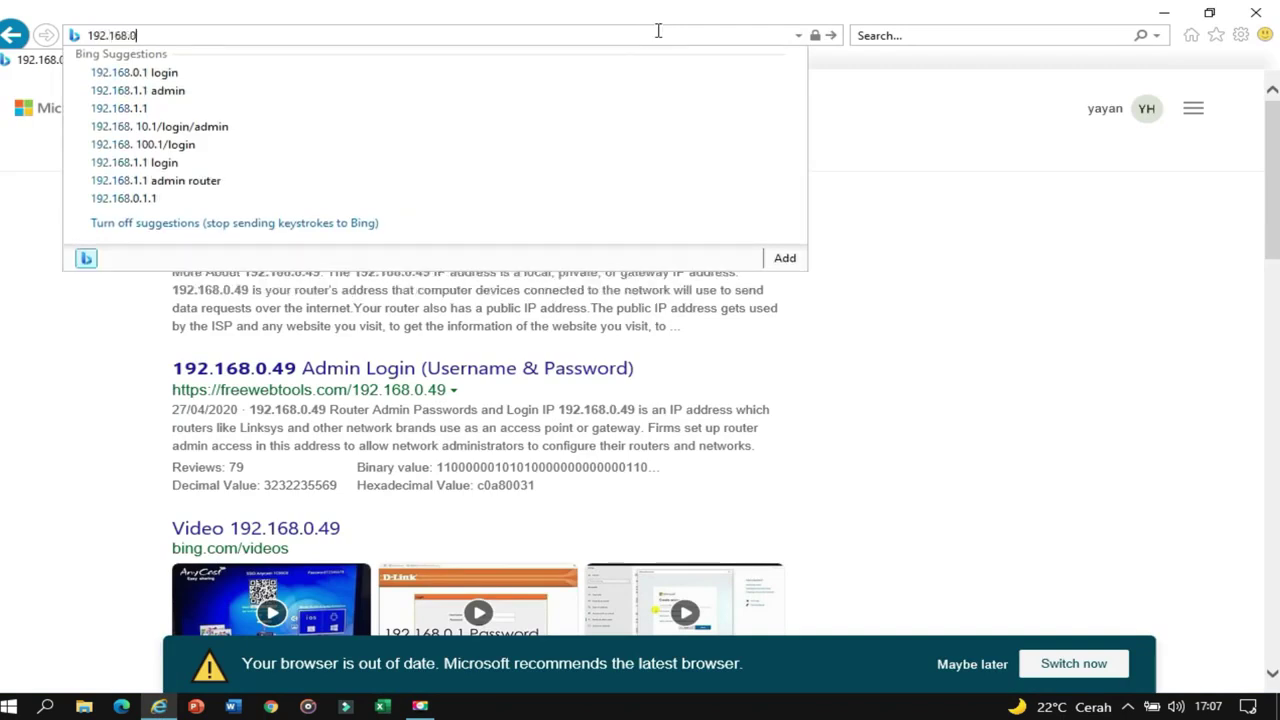
text(.49)
key(Return)
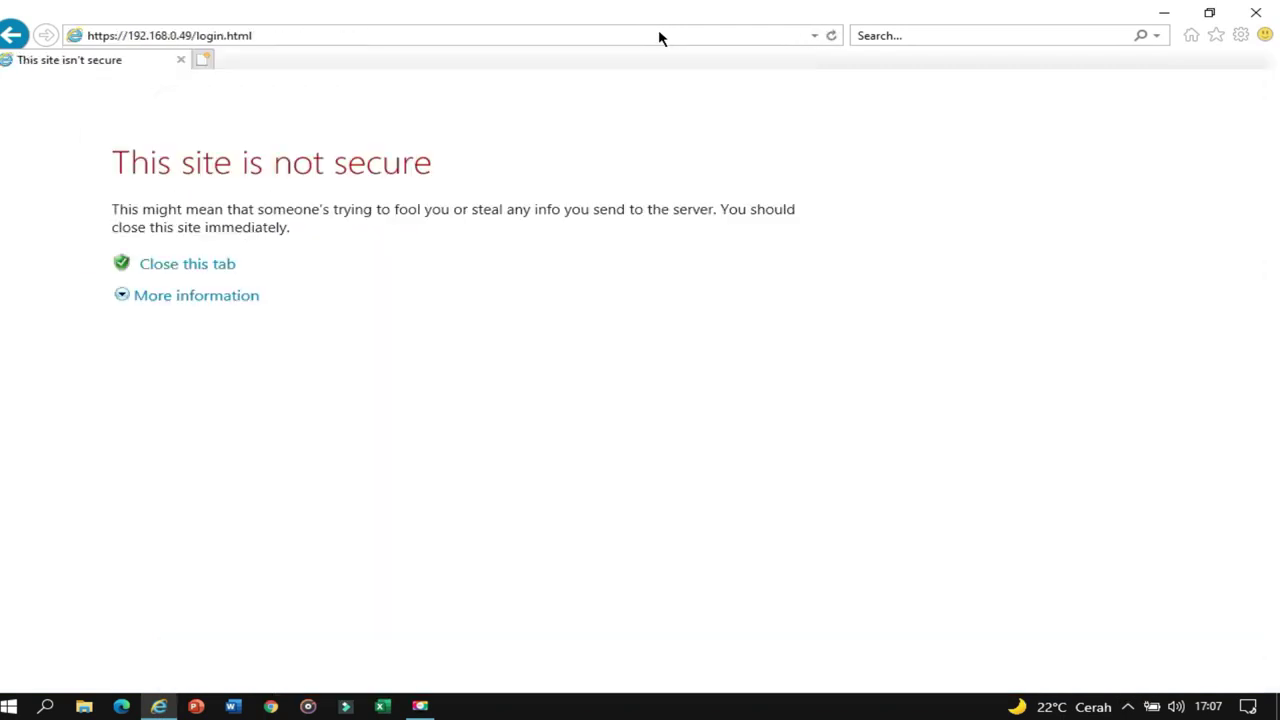
click(204, 304)
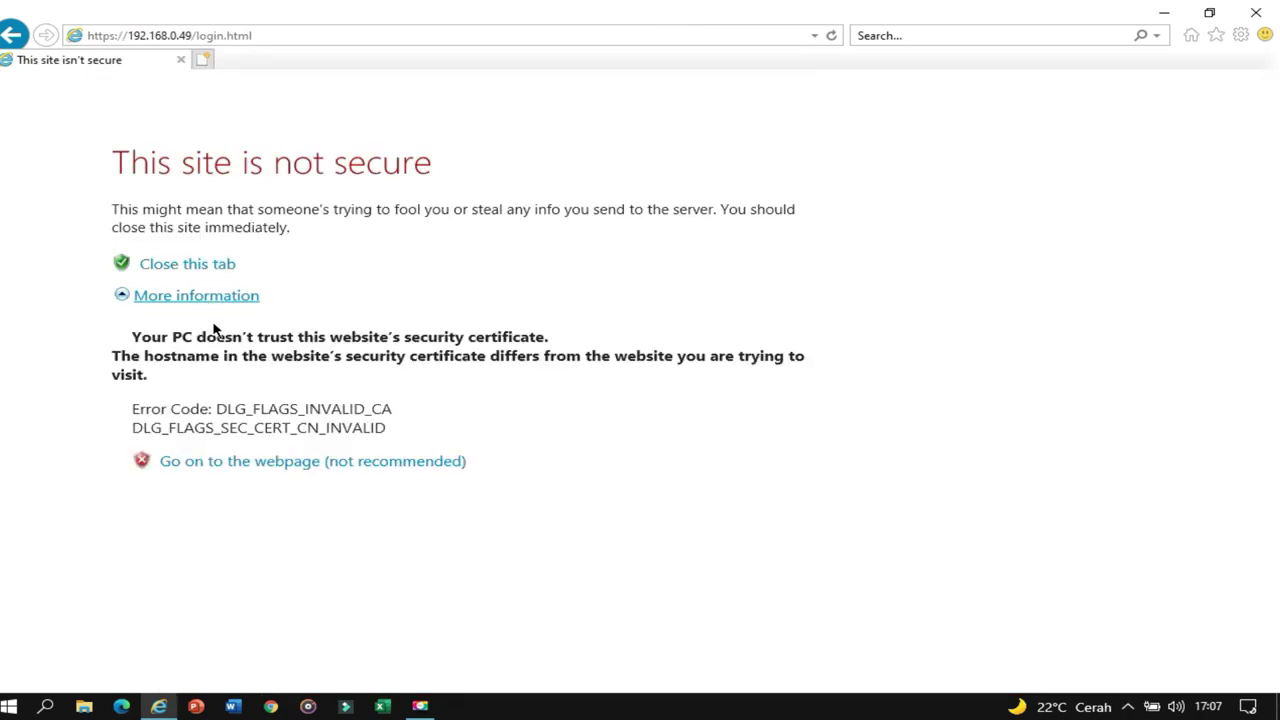
click(269, 469)
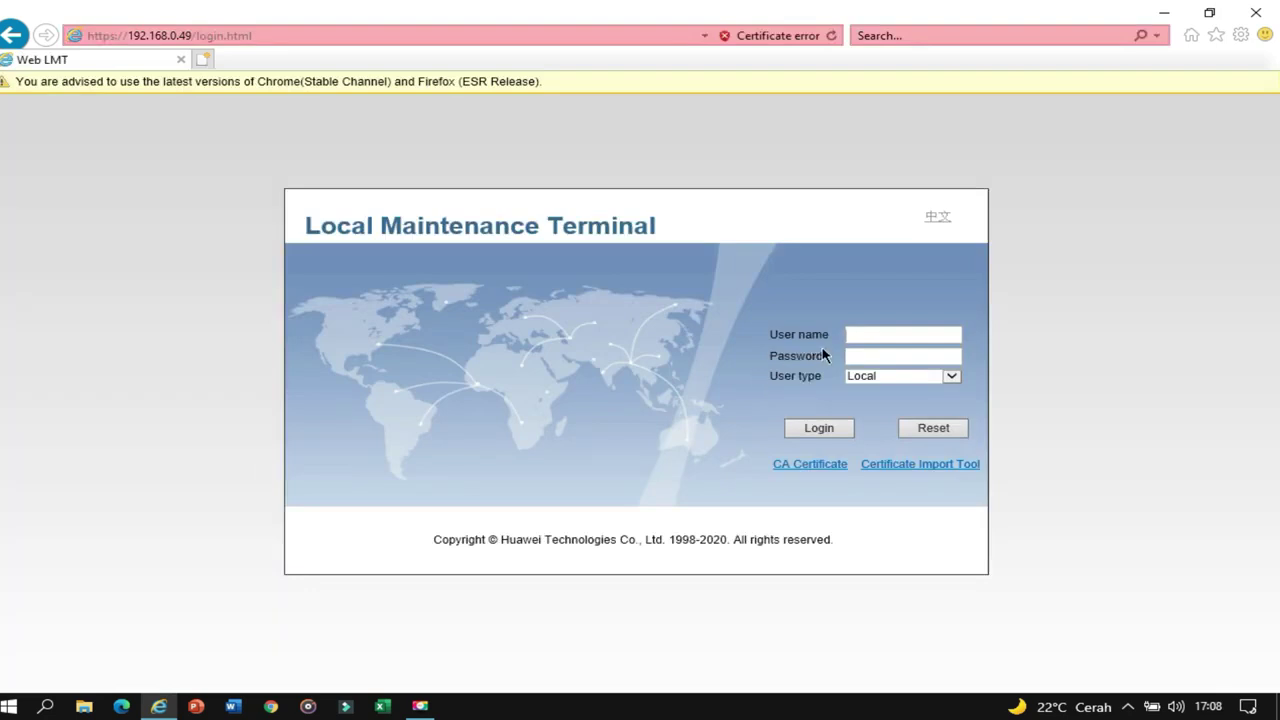
Log in as a Local user with the account name and password
text(admin)
key(Tab)
text(admin12345678)
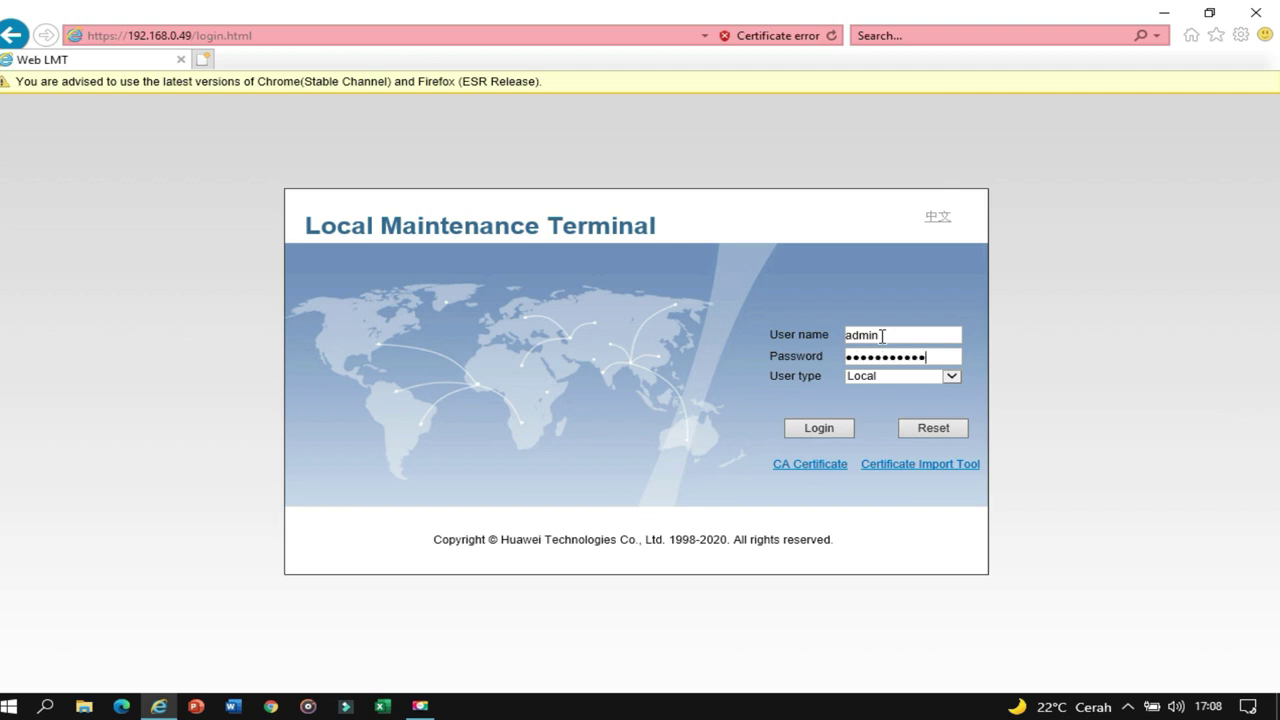
click(808, 432)
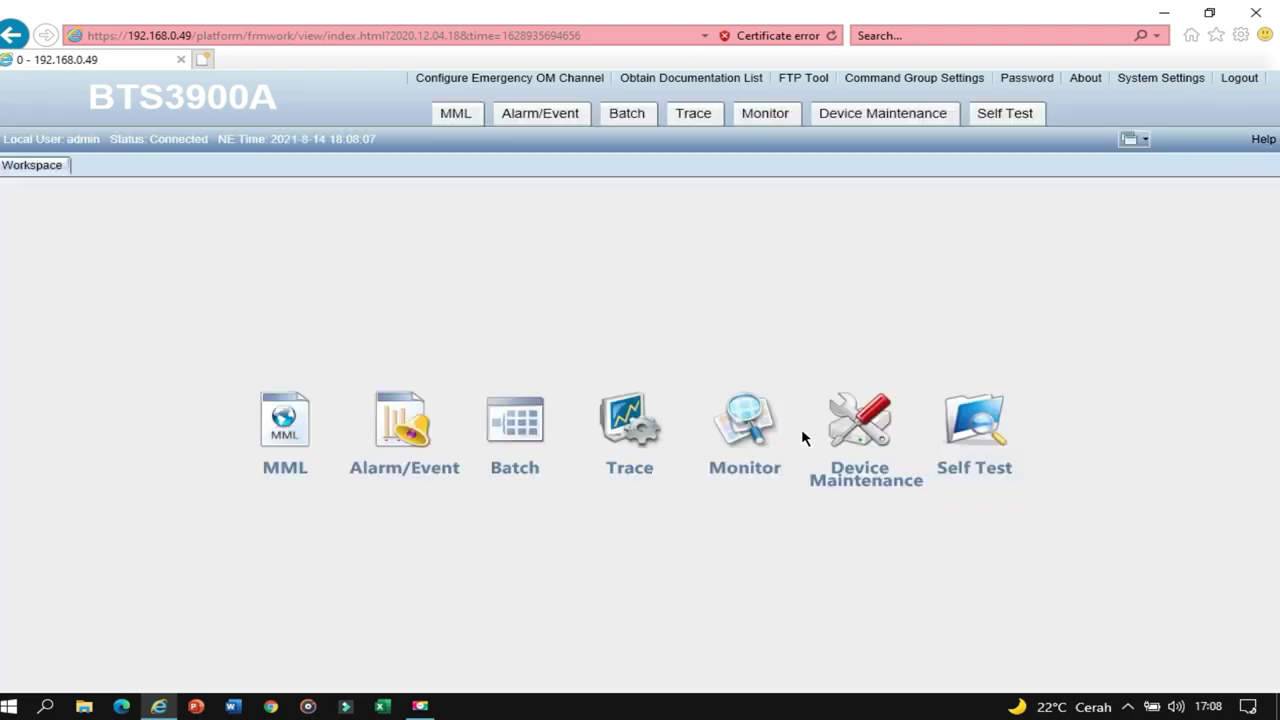
Run DSP BKPSTATUS from the MML workspace, showing Backup Switch ON and Backup Status Idle
click(282, 438)
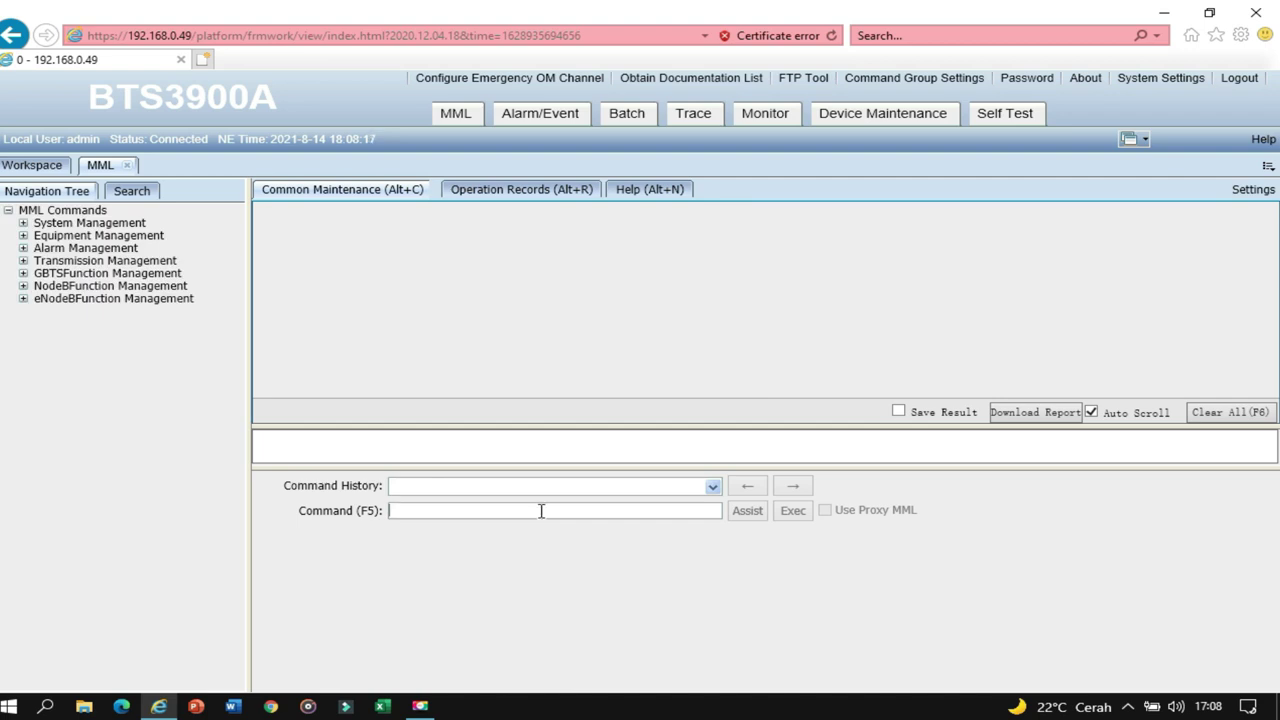
text(DSP )
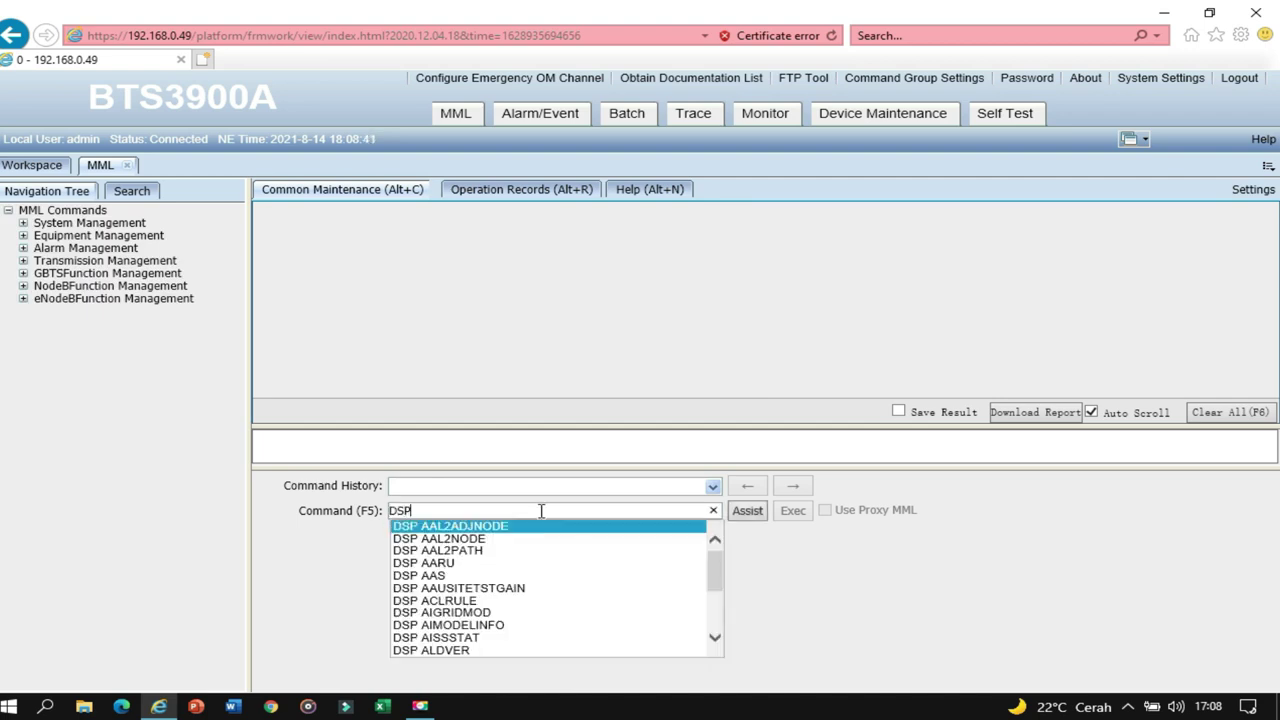
text(B)
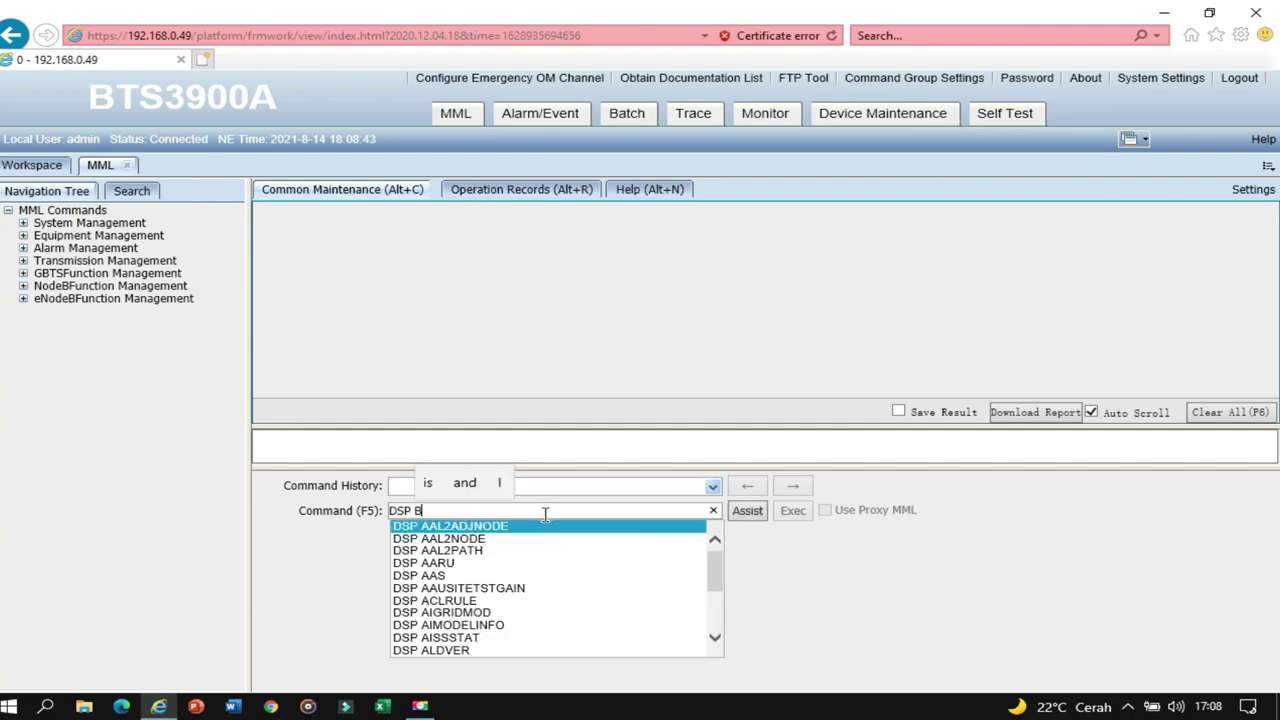
text(K)
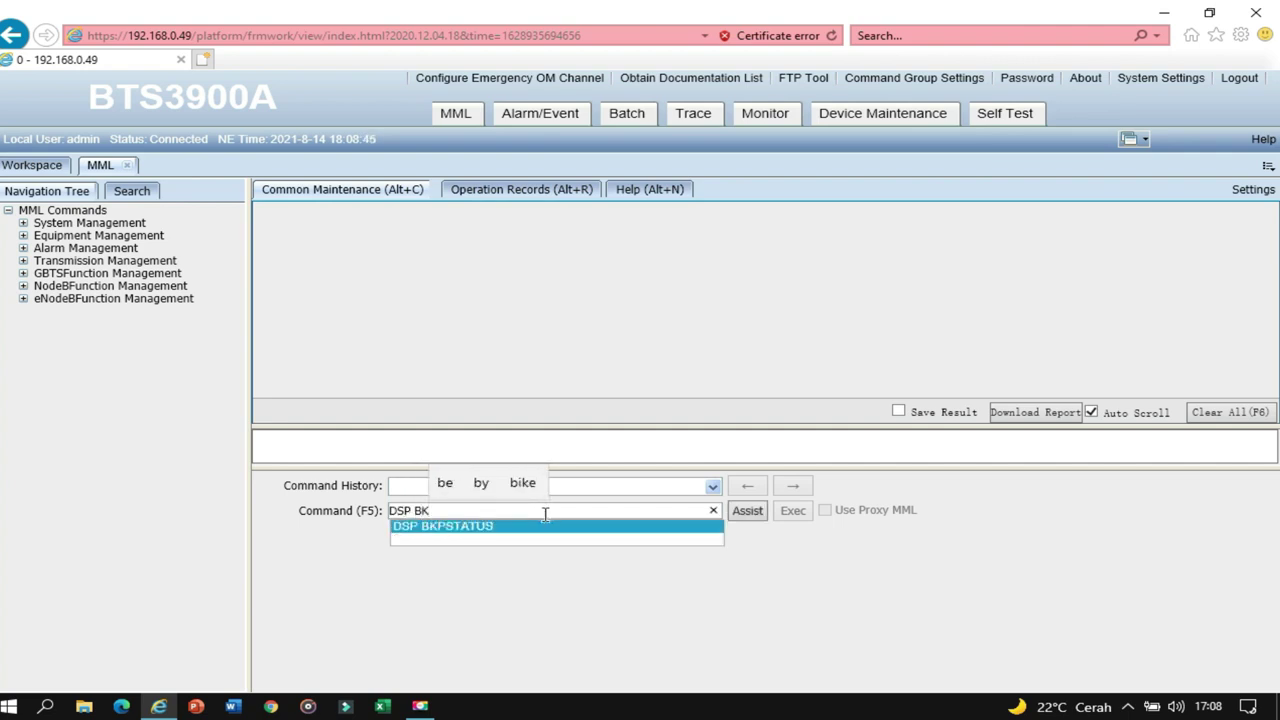
click(556, 526)
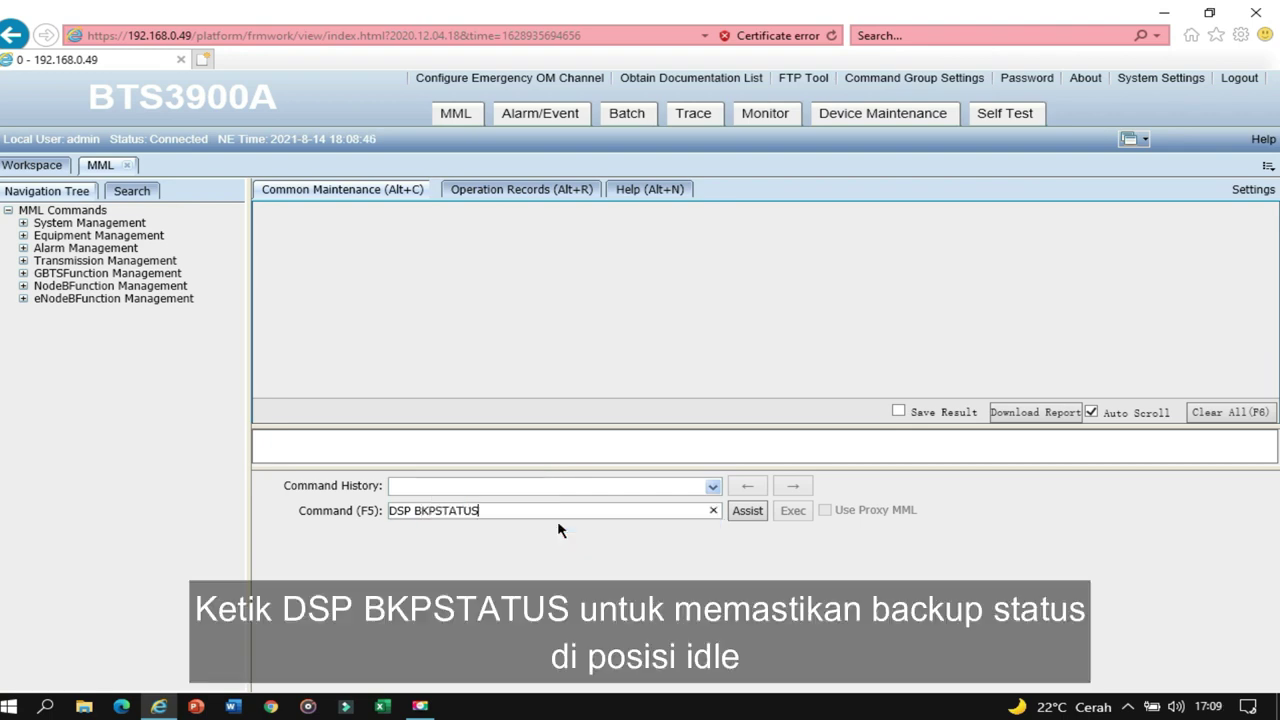
click(748, 512)
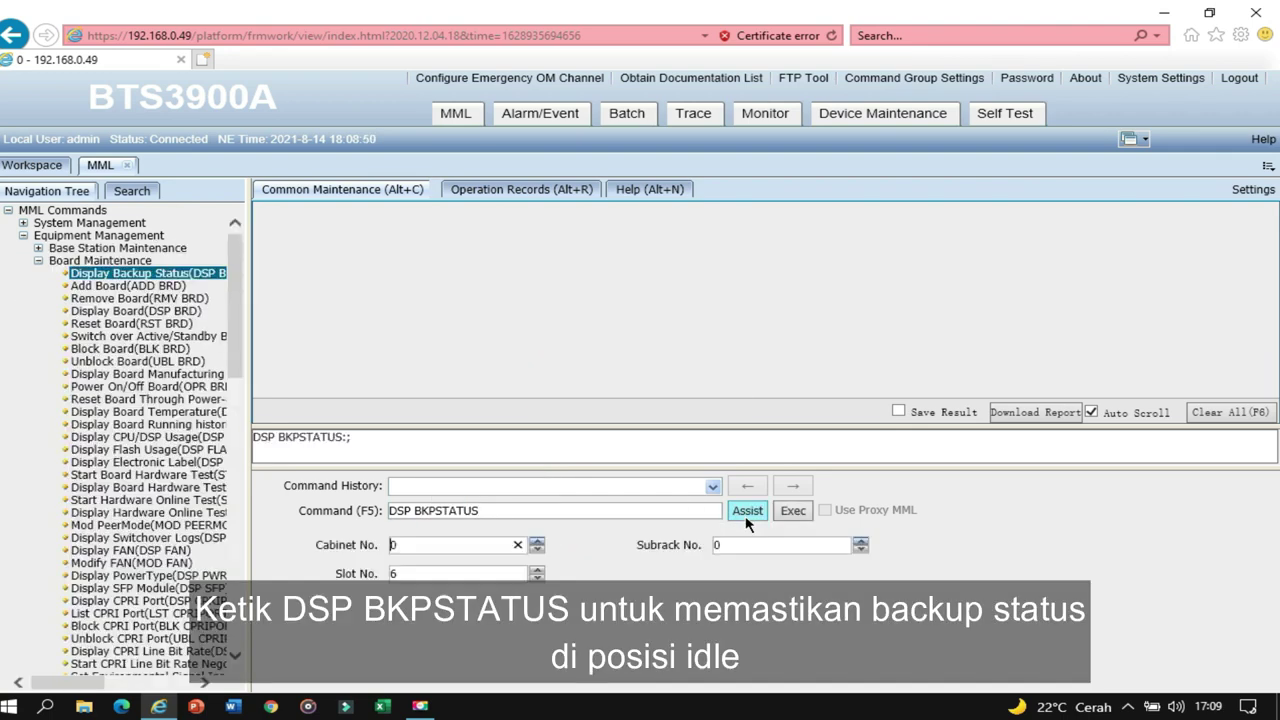
click(793, 512)
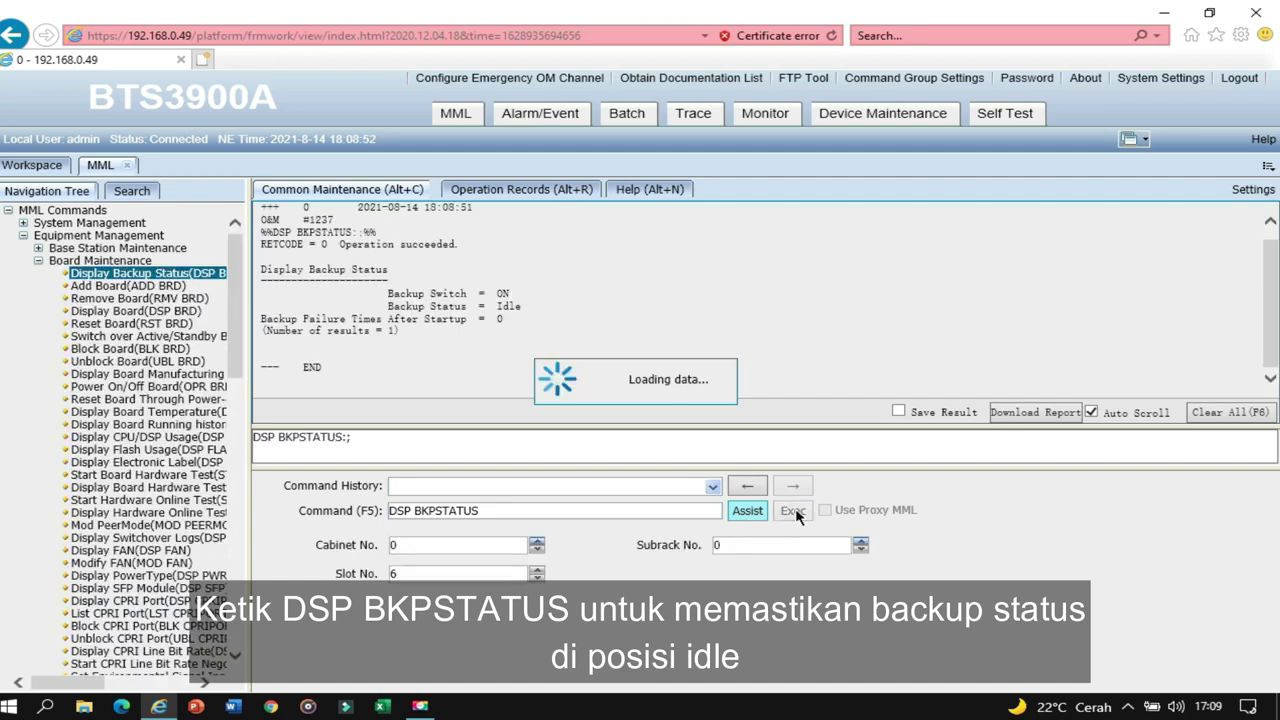